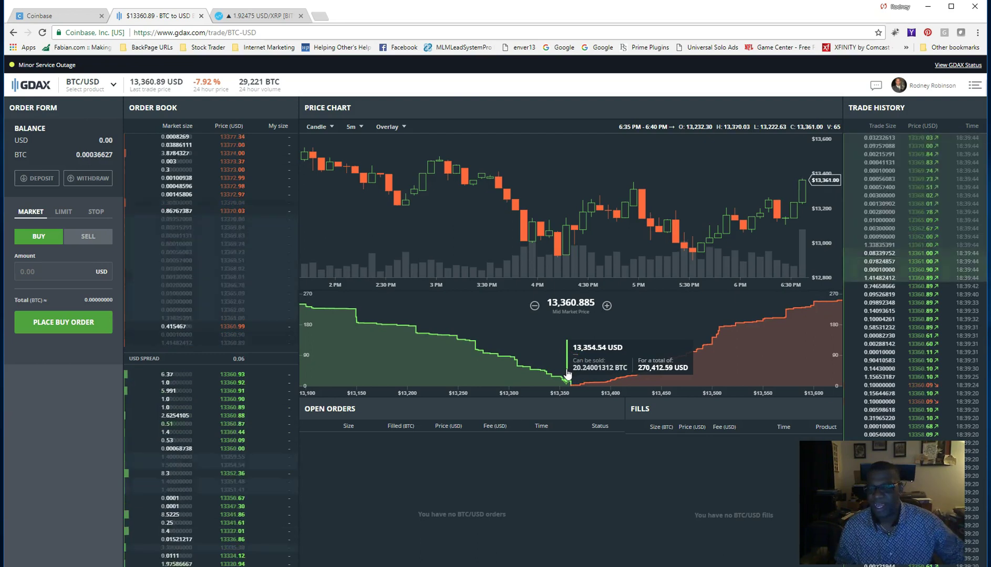
# Switch to the Coinbase dashboard and look over the portfolio balances and recent activity
pyautogui.click(604, 373)
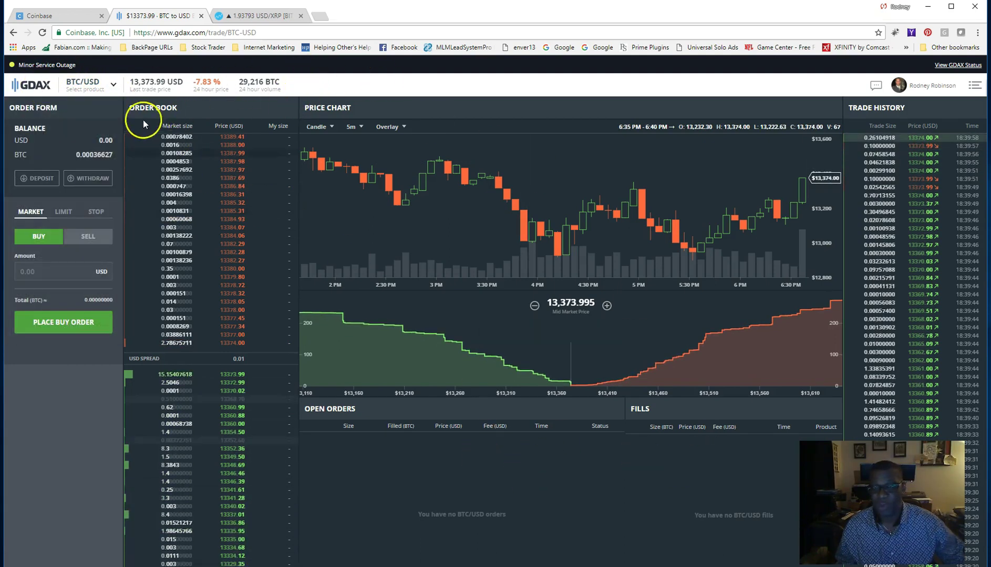
pyautogui.click(66, 16)
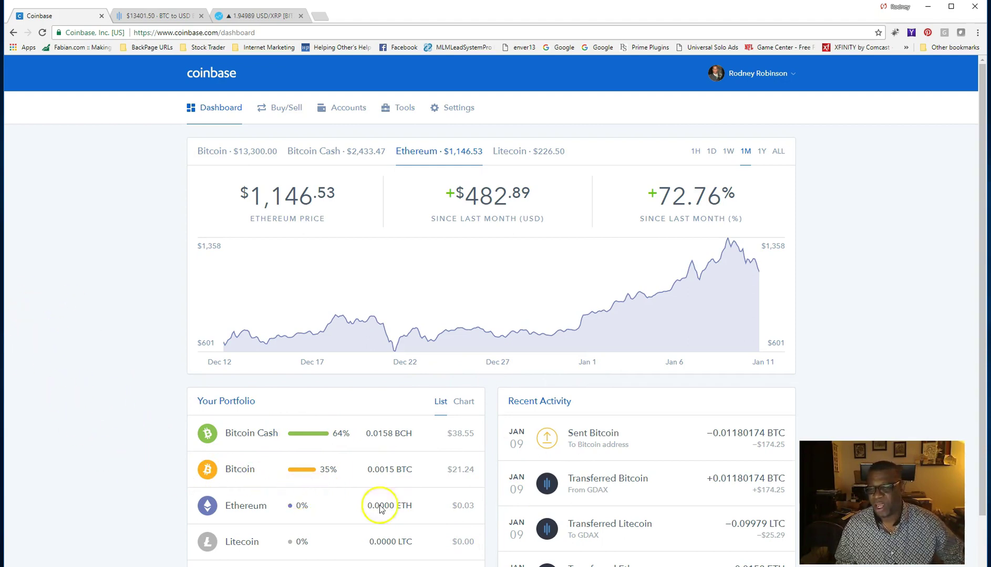
pyautogui.scroll(-2, 525, 462)
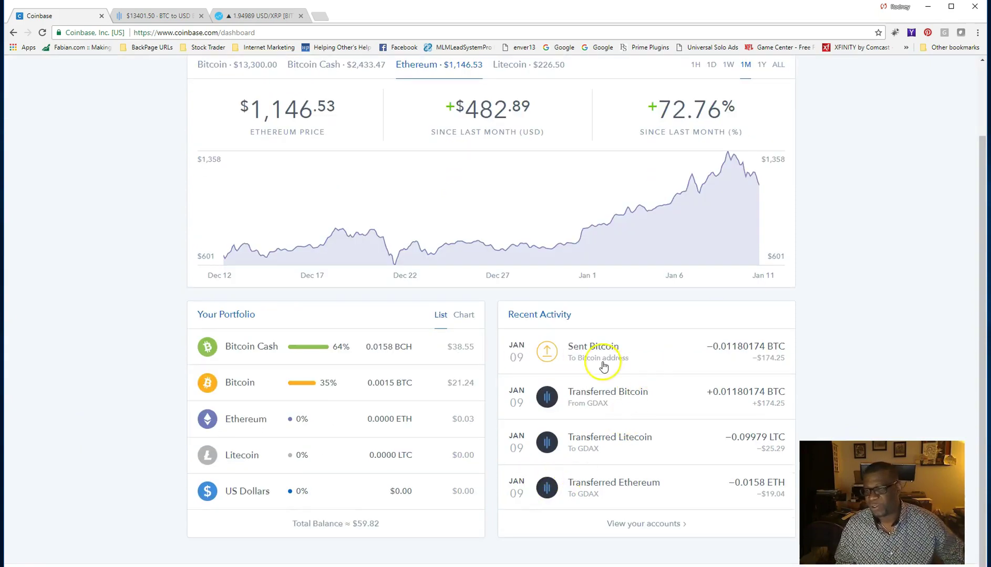
pyautogui.scroll(2, 683, 425)
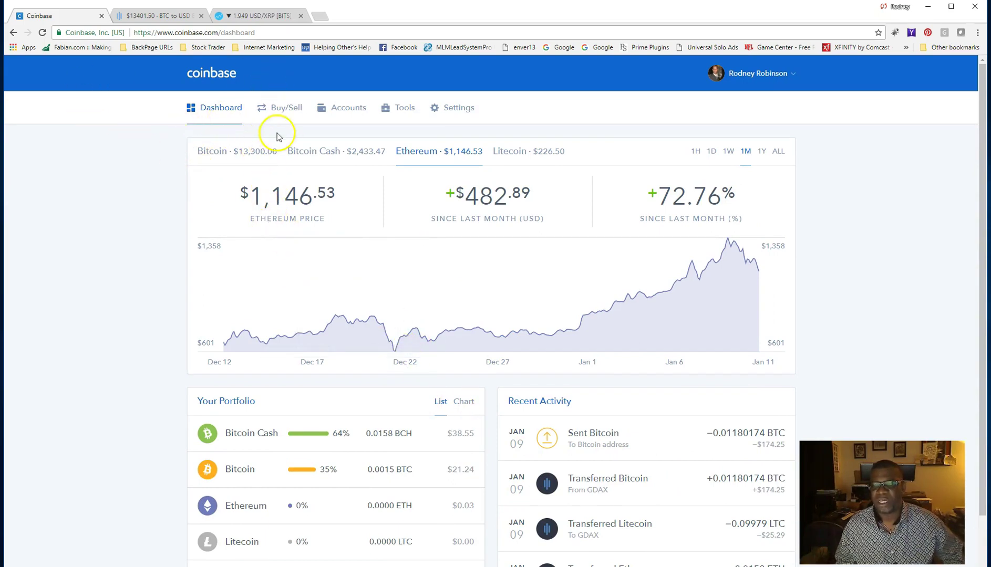
# Switch to the GDAX BTC/USD trading page and view the bank wire details for depositing funds
pyautogui.click(177, 15)
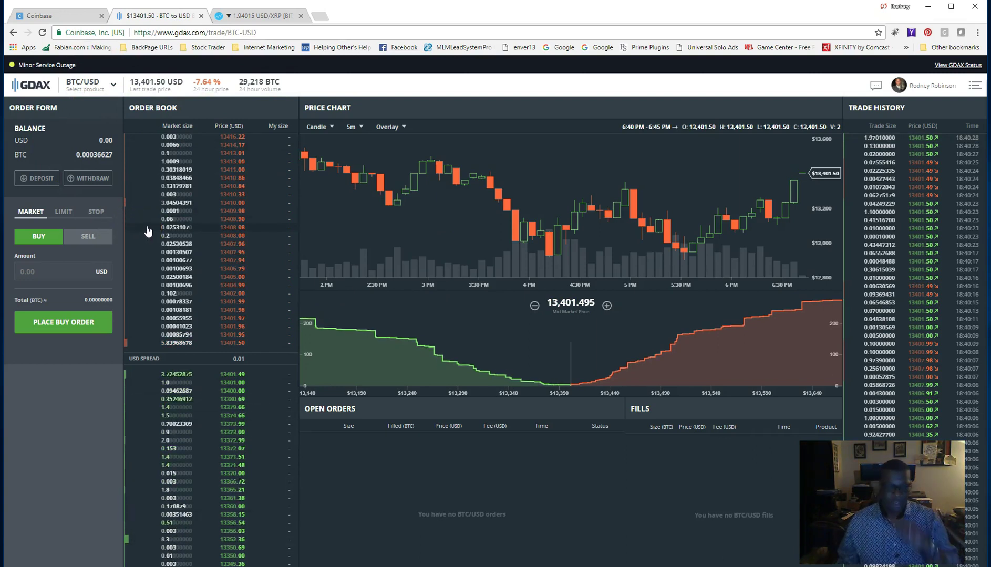
pyautogui.click(147, 228)
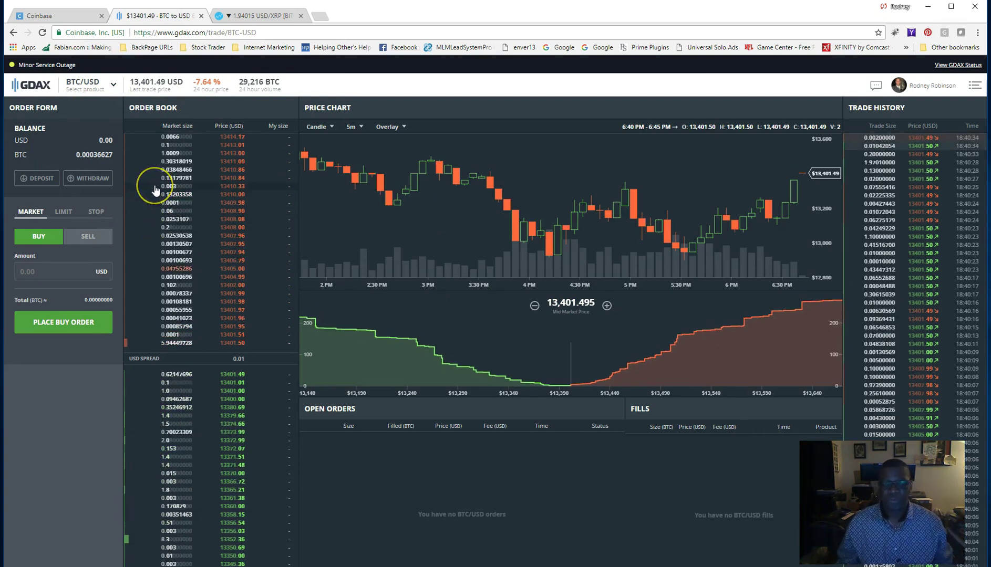
pyautogui.click(113, 85)
pyautogui.click(113, 86)
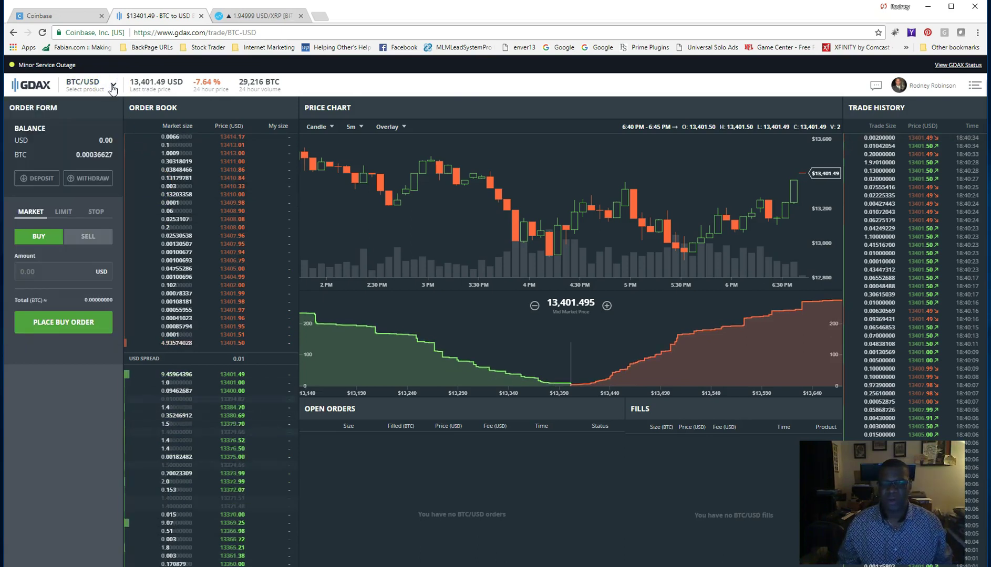
pyautogui.click(42, 179)
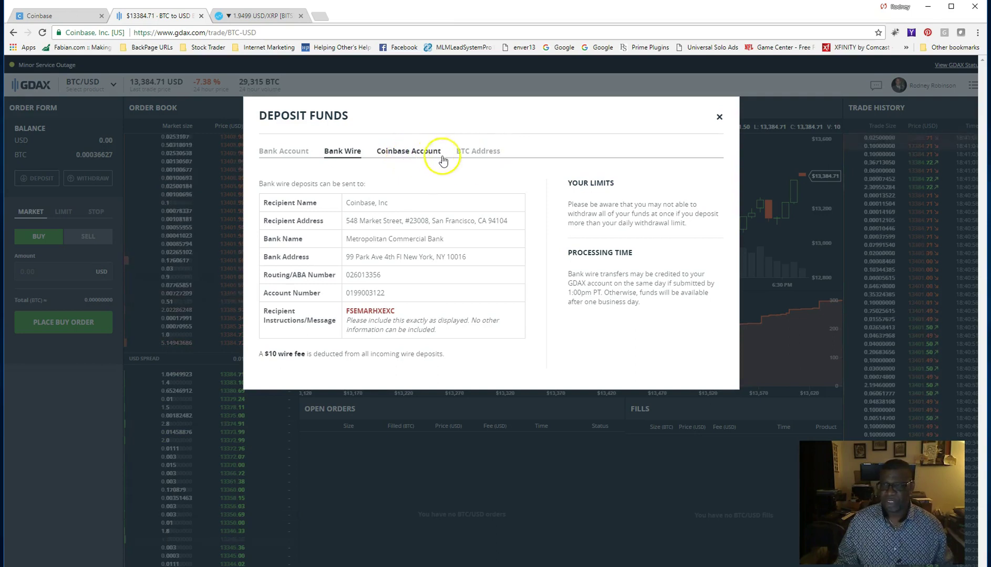
# Check the Coinbase dashboard, return to GDAX and close the deposit form
pyautogui.click(61, 16)
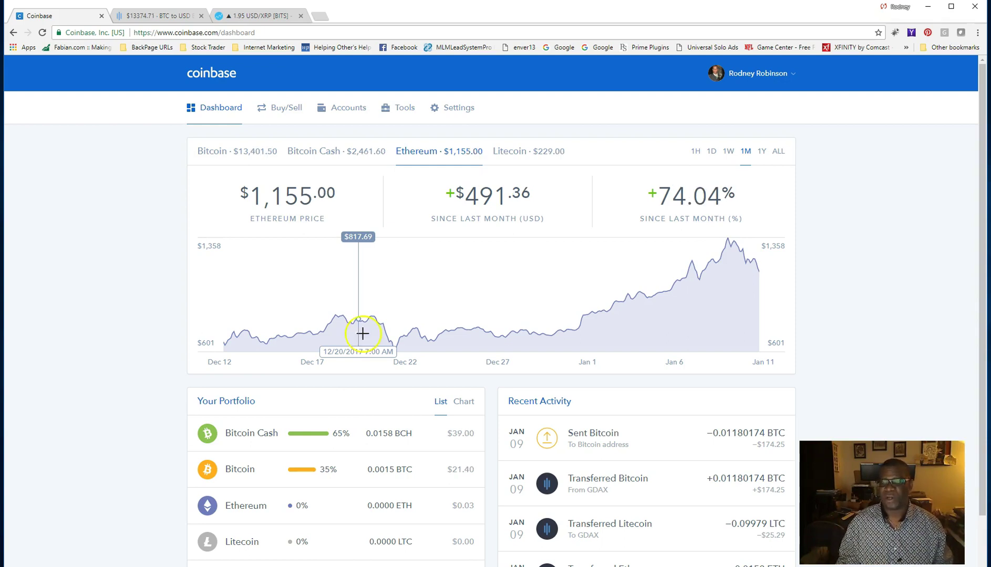
pyautogui.click(152, 17)
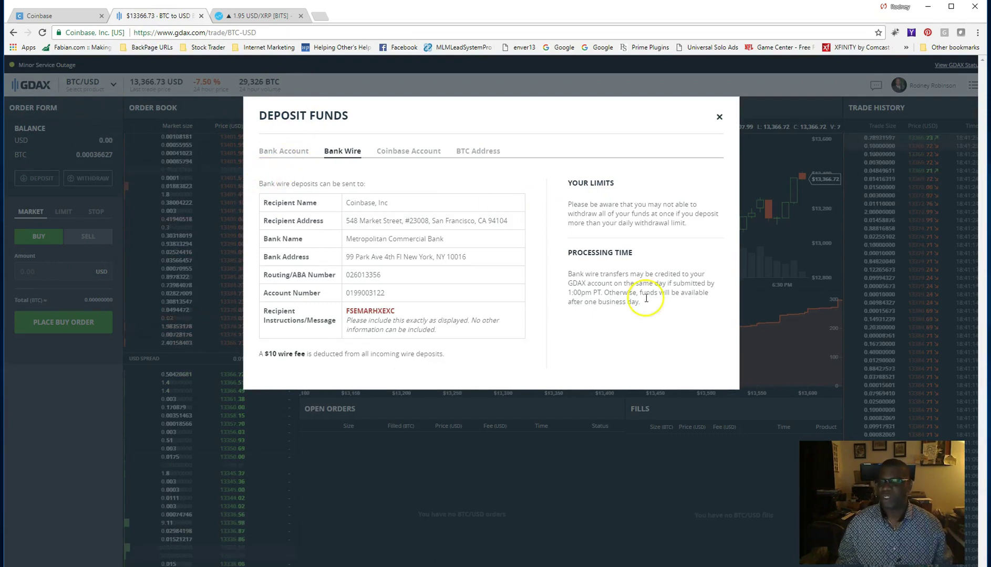
pyautogui.click(719, 116)
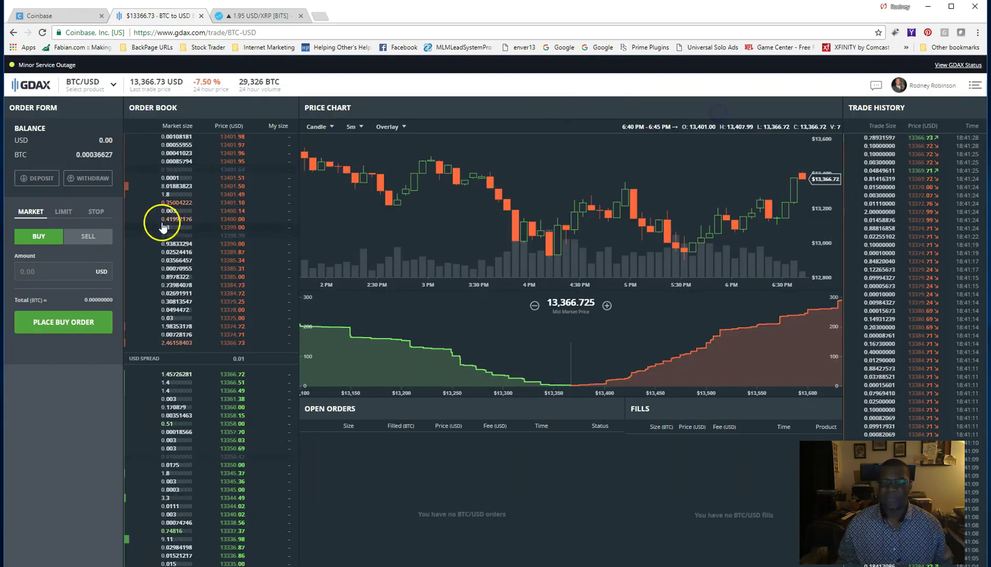
# Fill in a deposit of 0.0015 BTC from the Coinbase account's BTC Wallet, and close the form without submitting
pyautogui.click(37, 179)
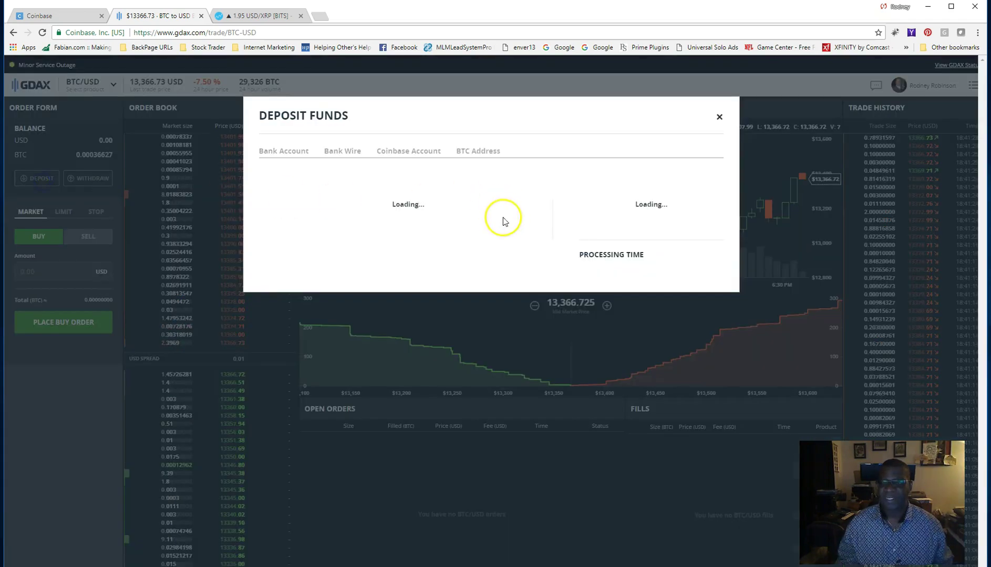
pyautogui.click(431, 155)
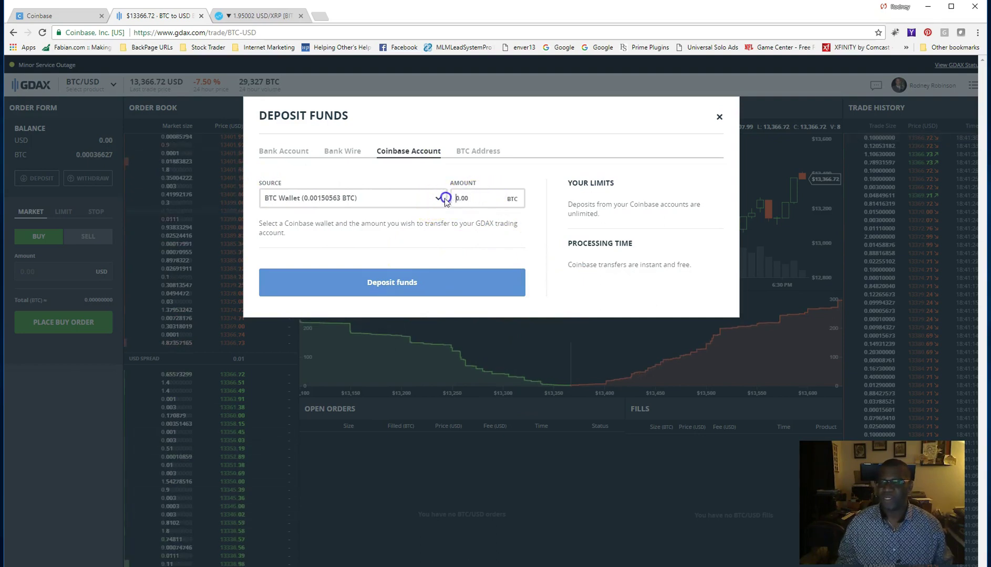
pyautogui.write('0')
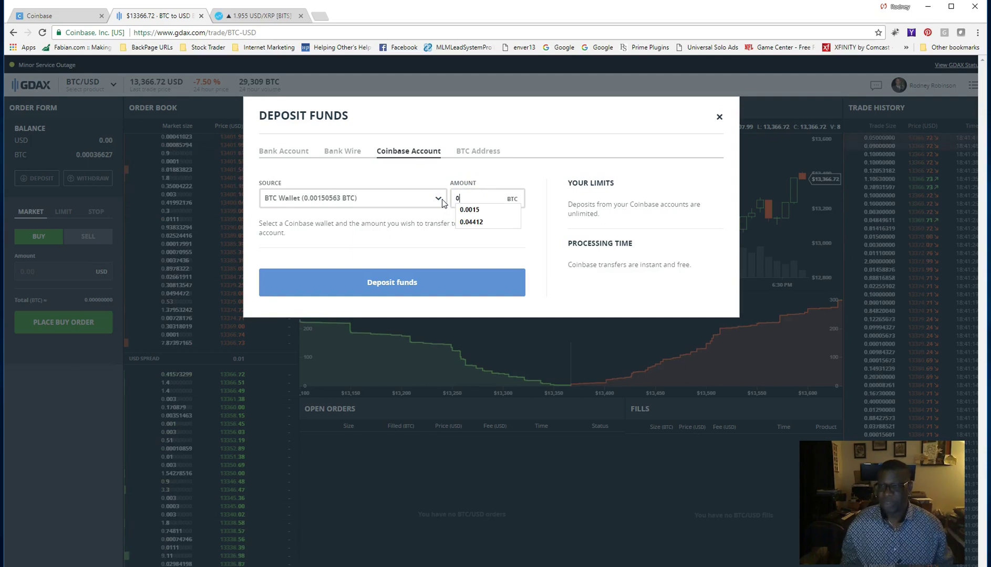
pyautogui.write('.')
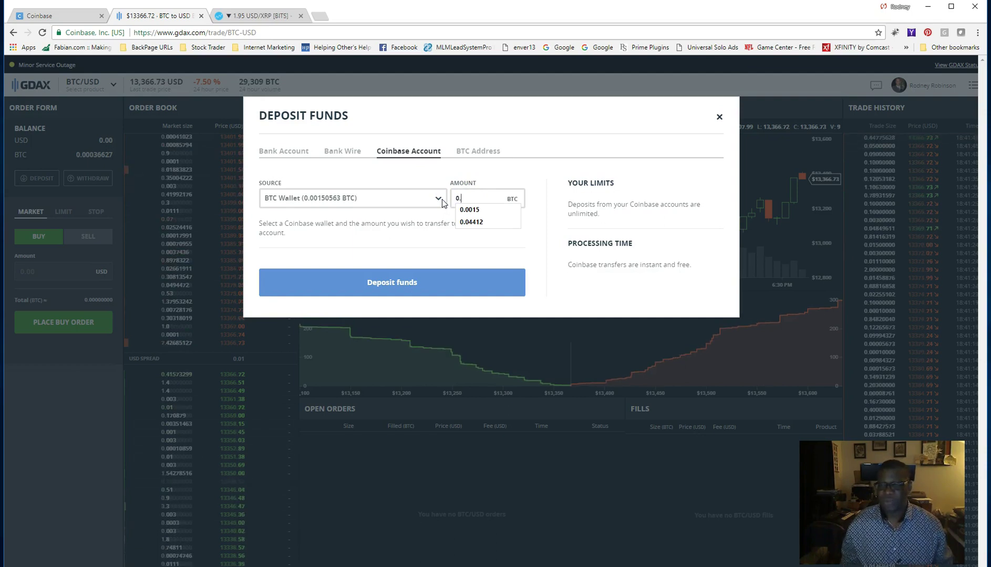
pyautogui.write('0015')
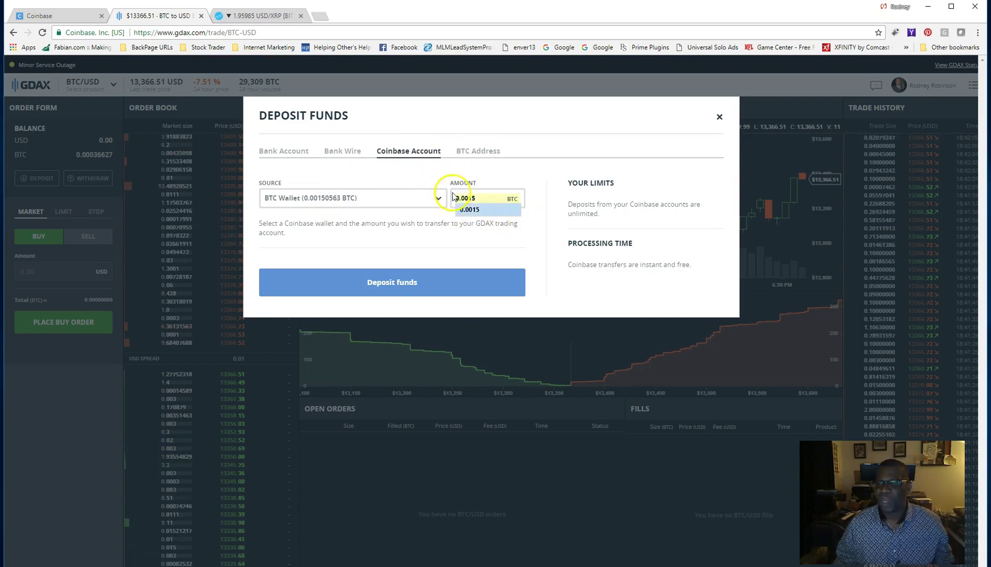
pyautogui.click(458, 276)
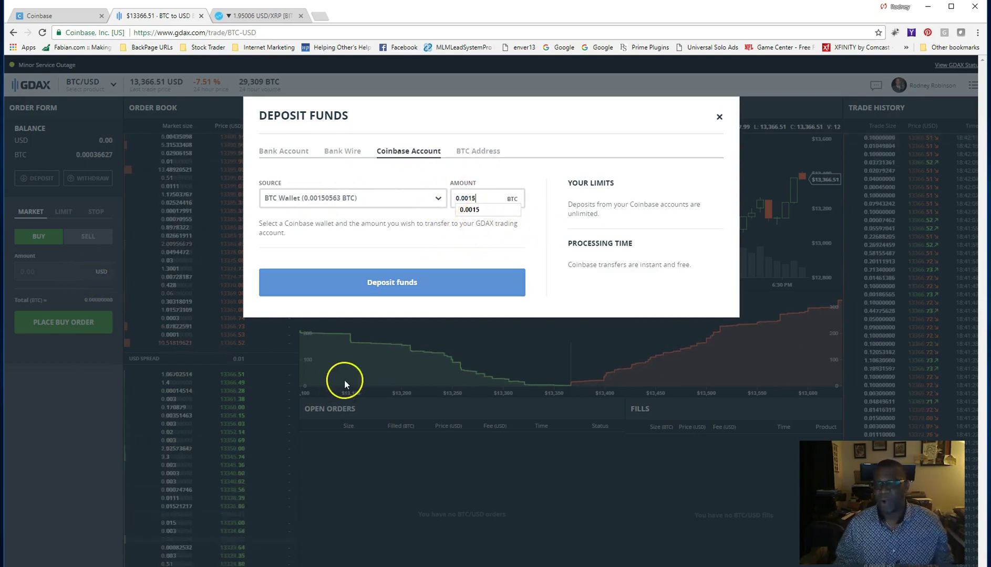
pyautogui.click(720, 115)
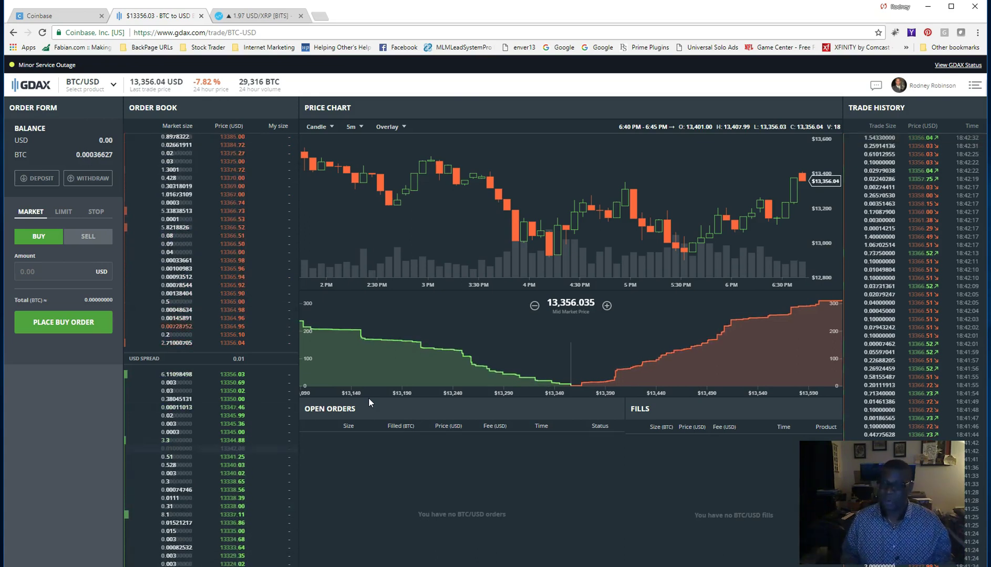
# Look over the available trading pairs on GDAX, check the Coinbase dashboard and return to GDAX
pyautogui.click(112, 85)
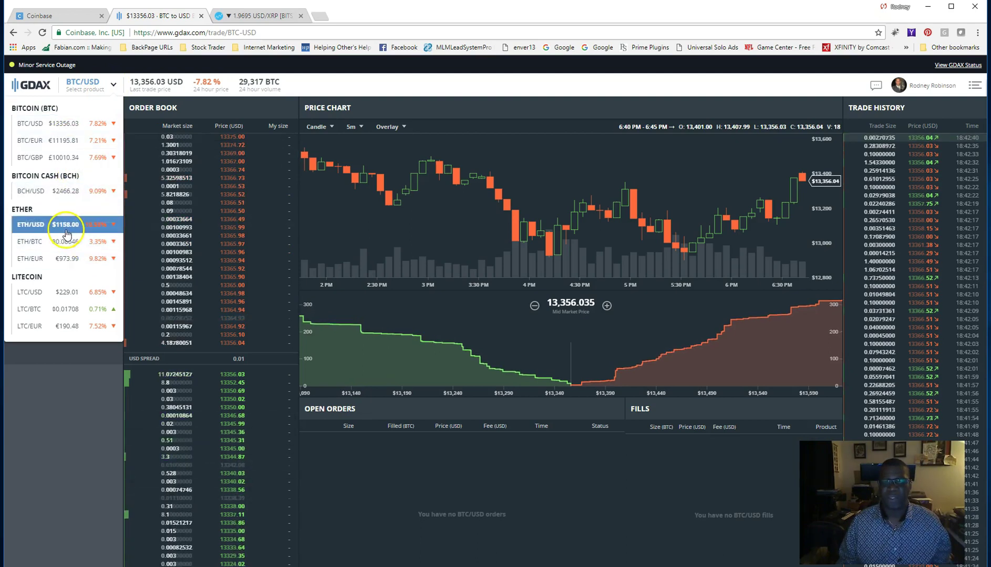
pyautogui.click(375, 203)
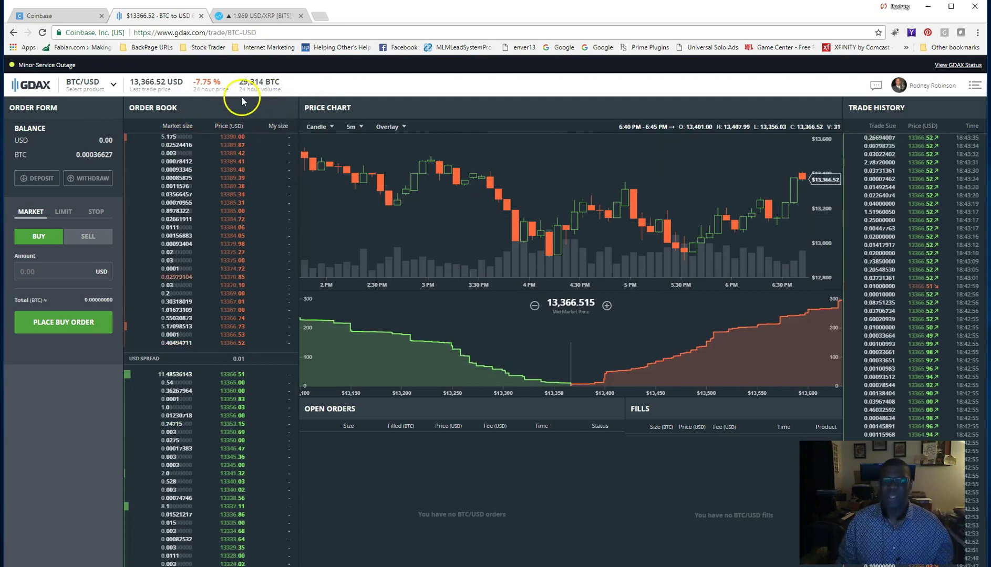
pyautogui.click(33, 20)
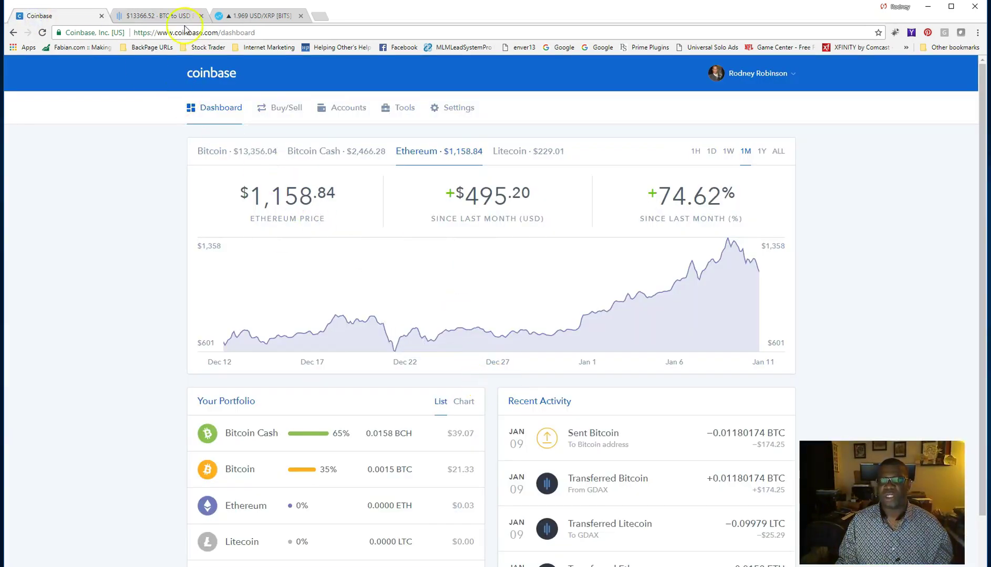
pyautogui.click(166, 15)
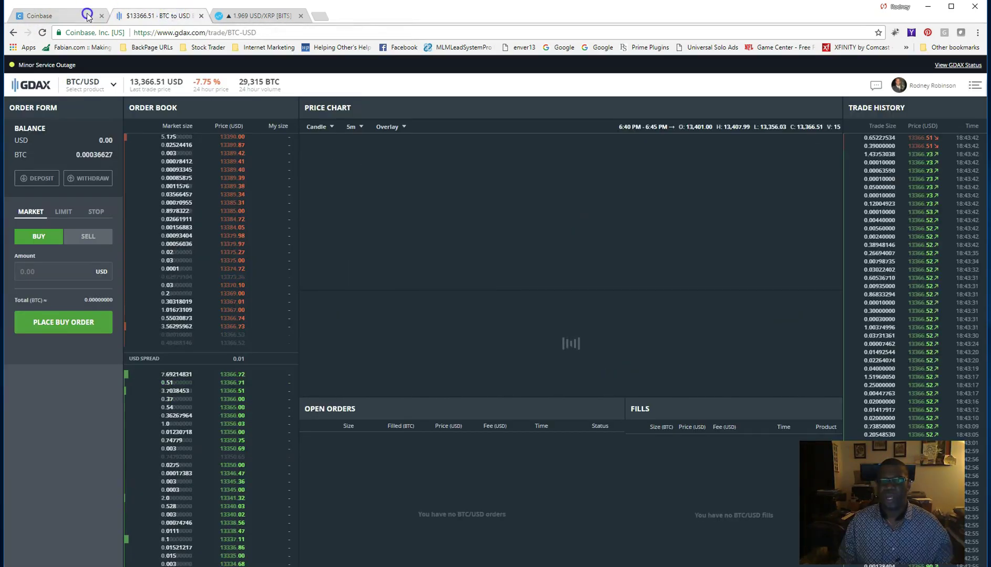
pyautogui.click(87, 16)
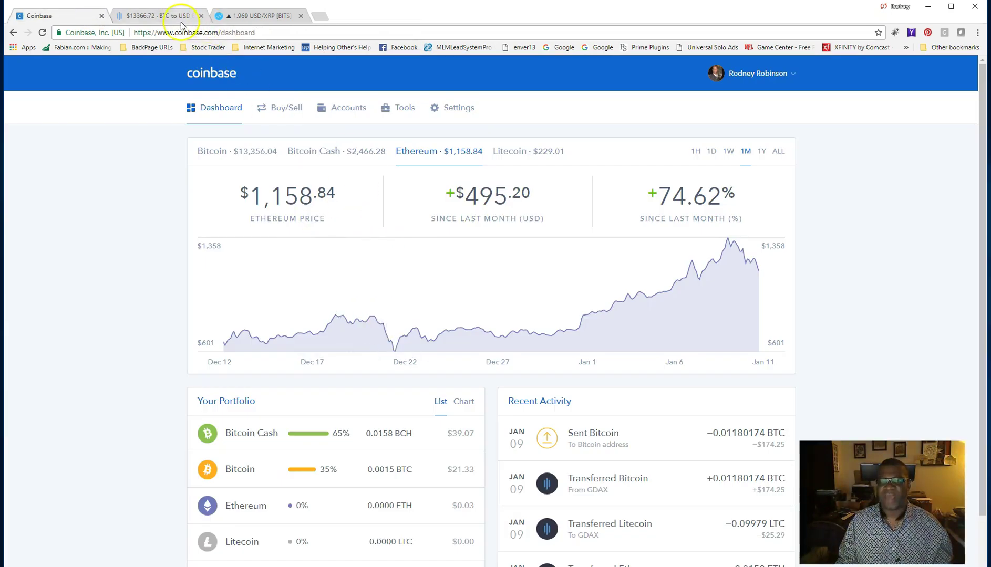
pyautogui.click(157, 15)
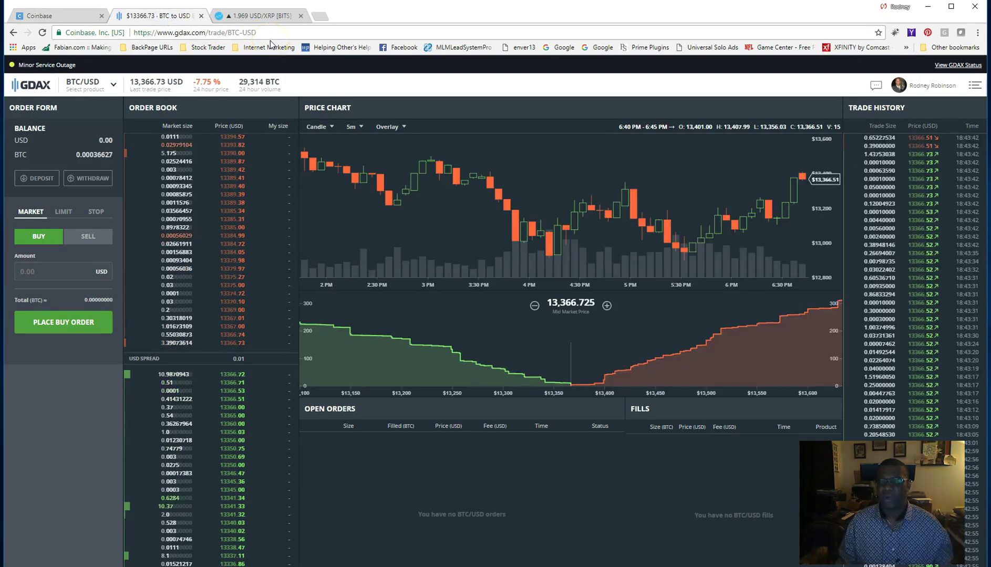
# Choose BTC/USD from the list of trading pairs
pyautogui.click(110, 88)
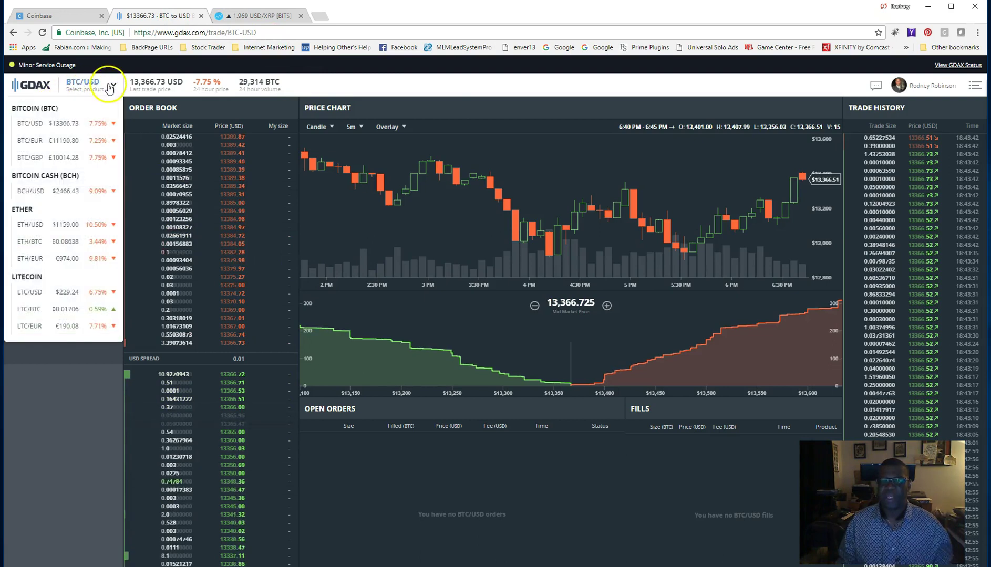
pyautogui.click(114, 85)
pyautogui.click(113, 85)
pyautogui.click(113, 86)
pyautogui.click(113, 85)
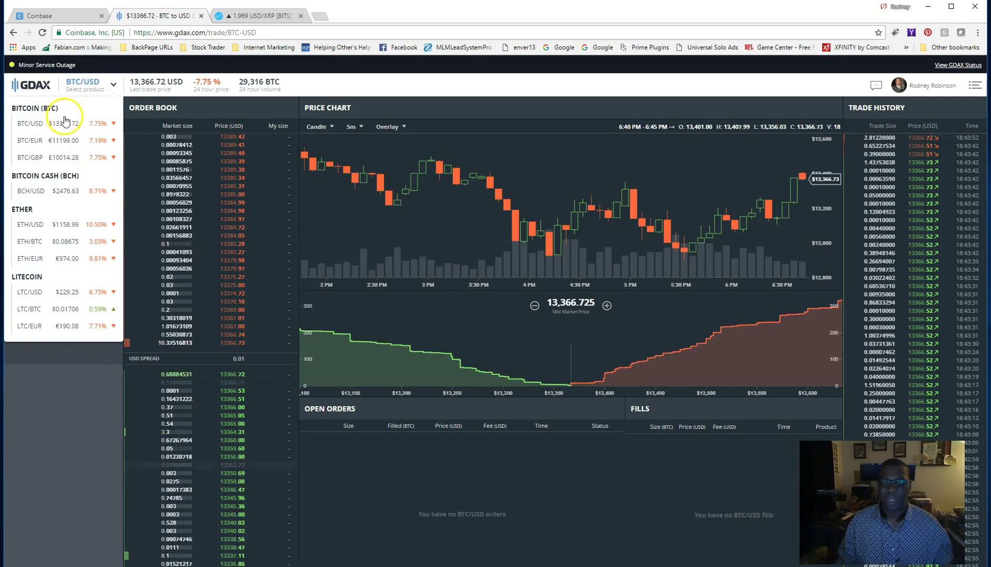
pyautogui.click(65, 122)
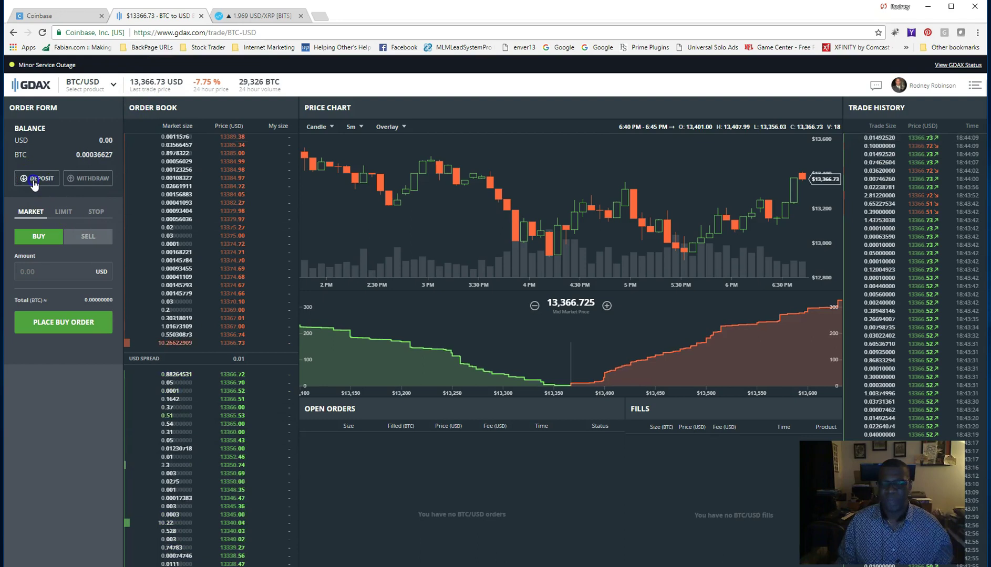
# Enter 0.0015 BTC as the amount of a deposit from the Coinbase BTC Wallet, and dismiss the form
pyautogui.click(33, 182)
pyautogui.click(422, 154)
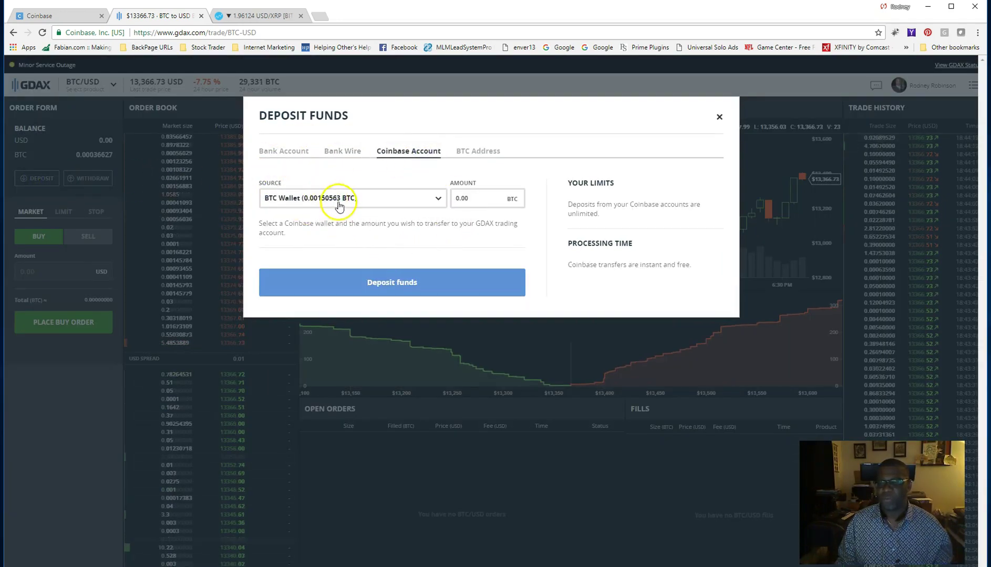
pyautogui.click(477, 196)
pyautogui.write('0.0015')
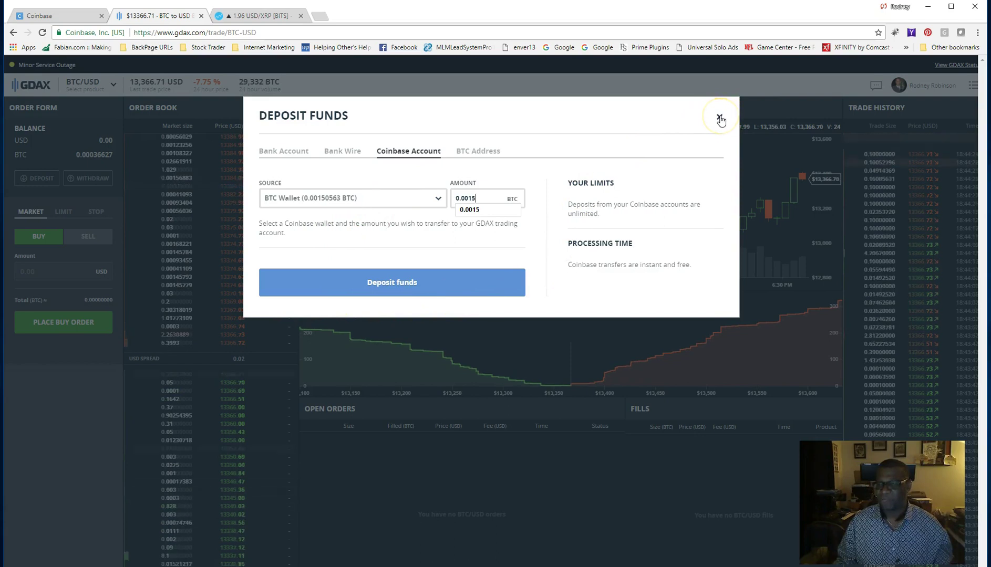
pyautogui.click(720, 118)
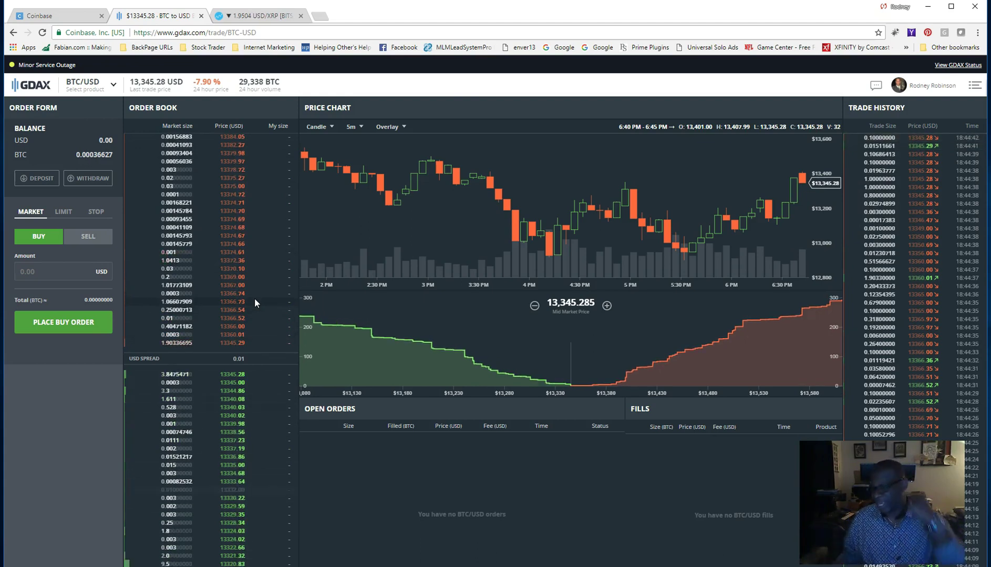
# Open the form for withdrawing funds and show the option of sending to a BTC address
pyautogui.click(215, 285)
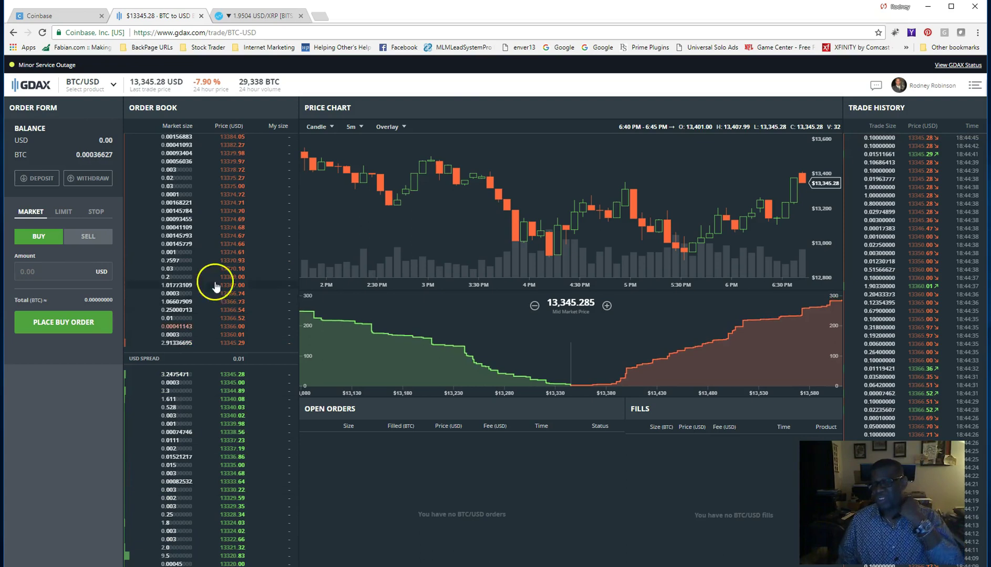
pyautogui.click(96, 187)
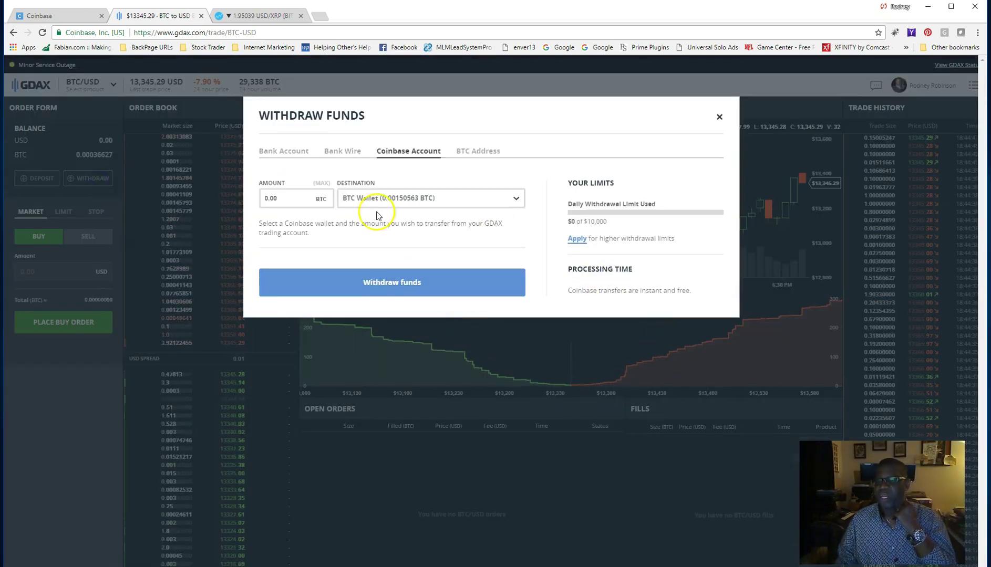
pyautogui.click(473, 152)
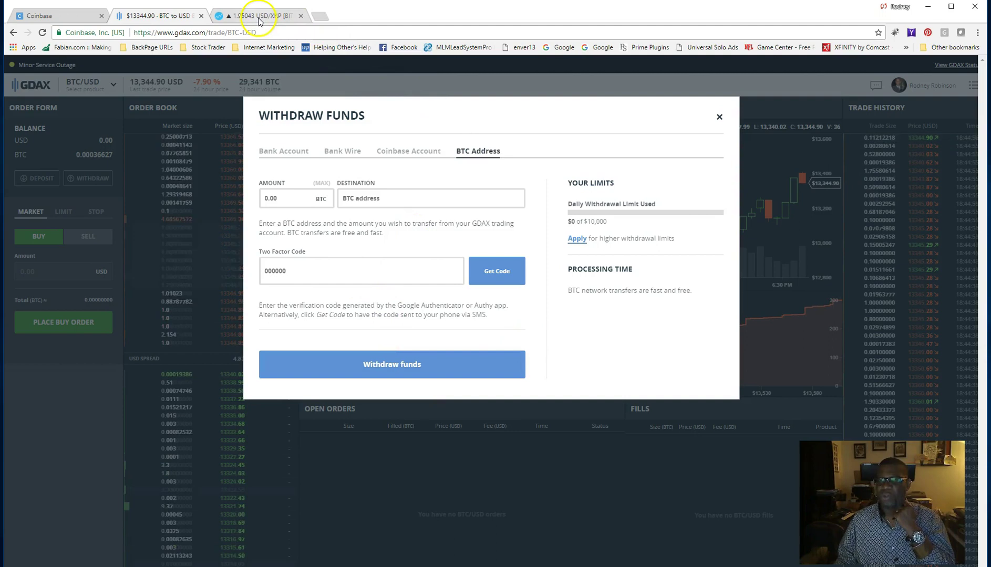
# Open a new browser tab and switch to the Coinigy page with the Bitstamp USD/XRP chart
pyautogui.click(322, 17)
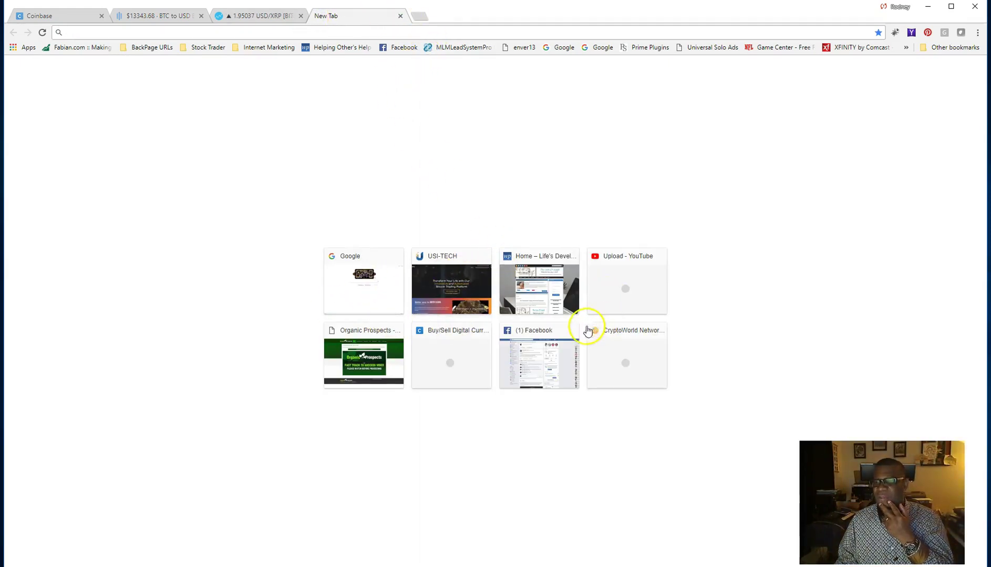
pyautogui.click(276, 21)
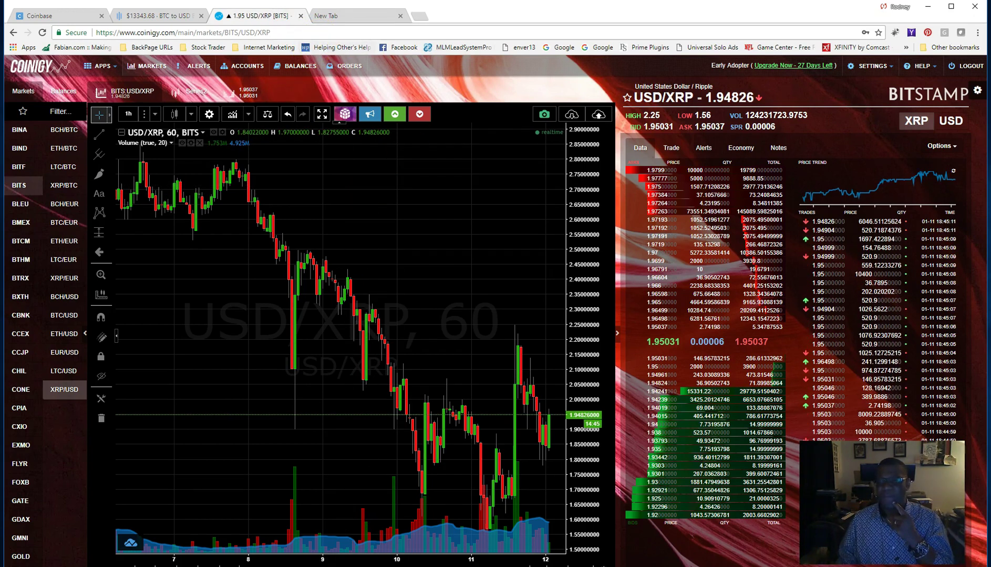
# Switch back to the GDAX BTC/USD page and dismiss the form for withdrawing funds
pyautogui.click(182, 18)
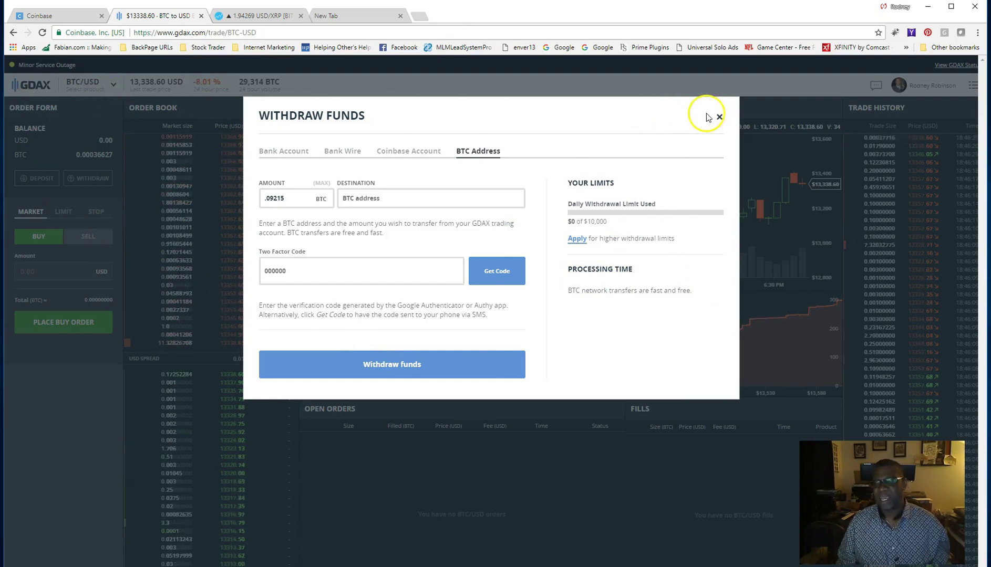
pyautogui.click(723, 118)
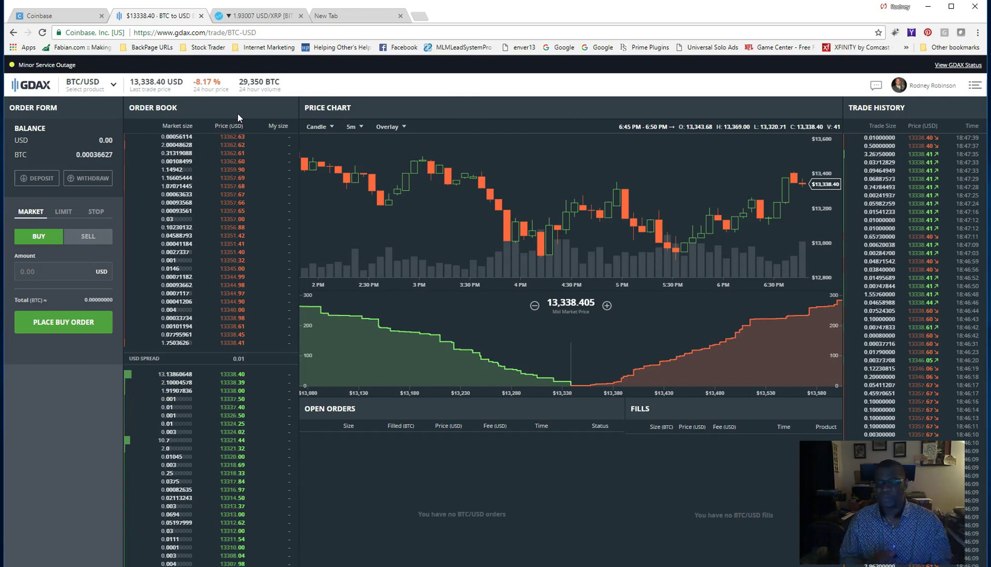
# Return to the Coinigy chart page and show the trading pairs offered by the BIND exchange
pyautogui.click(287, 13)
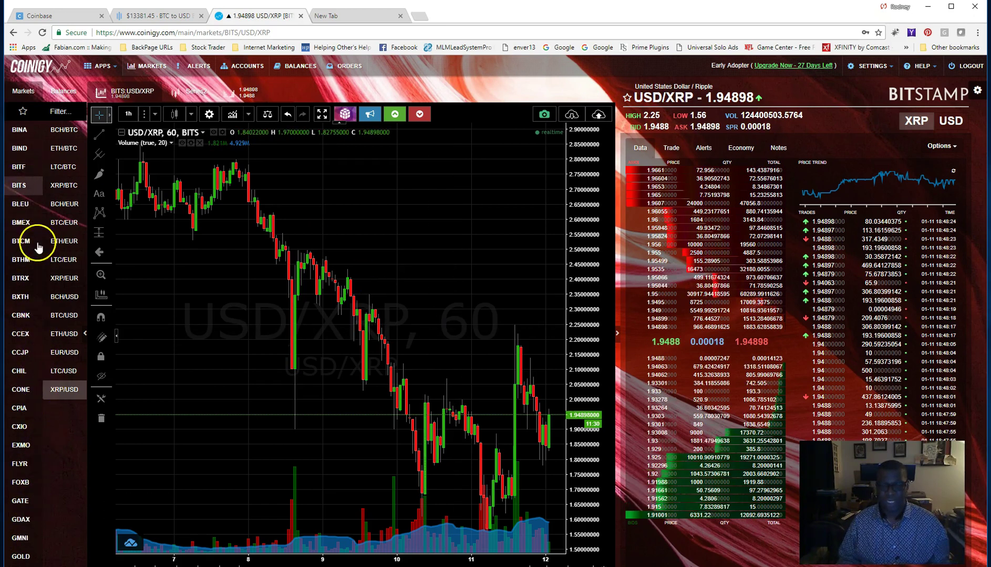
pyautogui.click(22, 149)
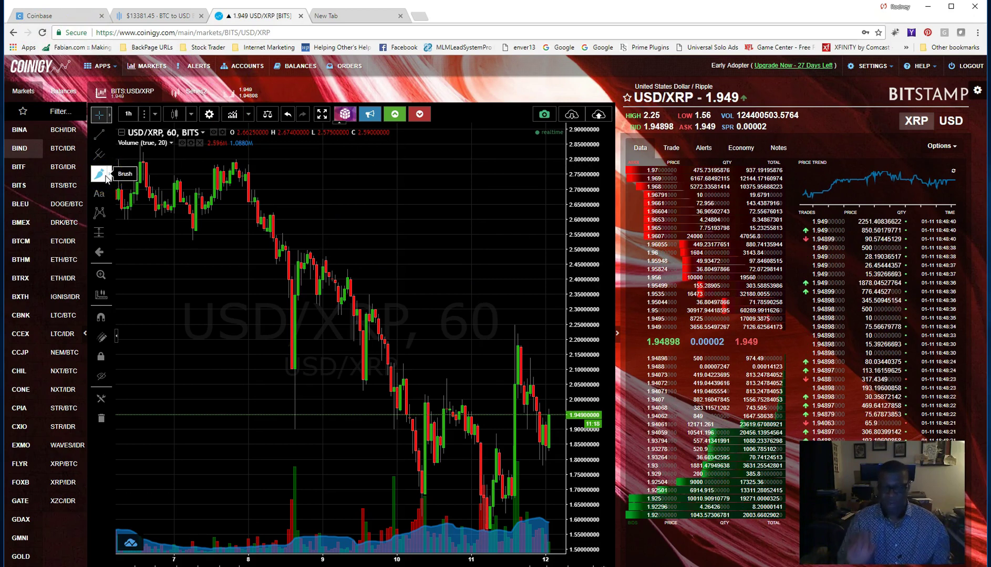
pyautogui.click(158, 194)
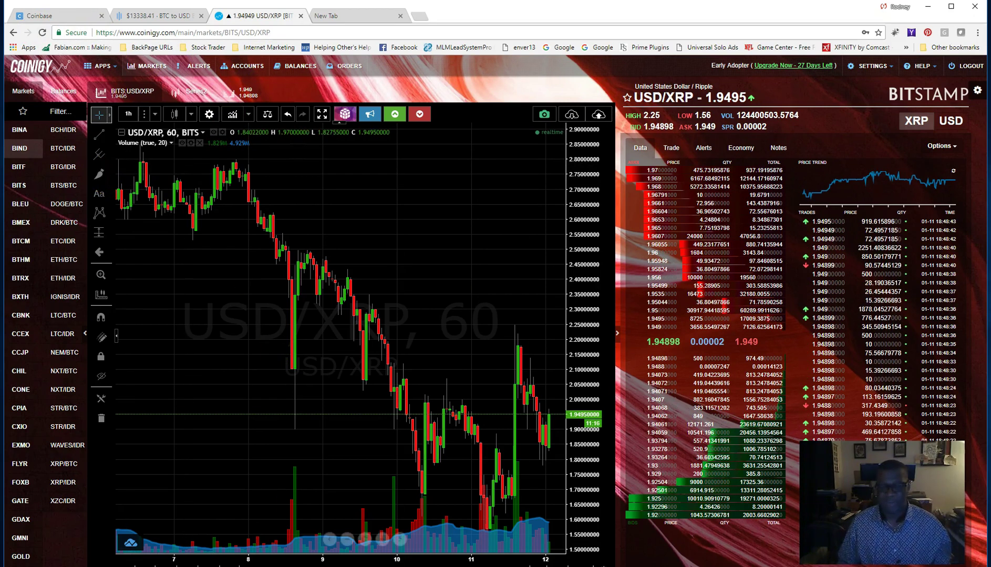
pyautogui.click(354, 558)
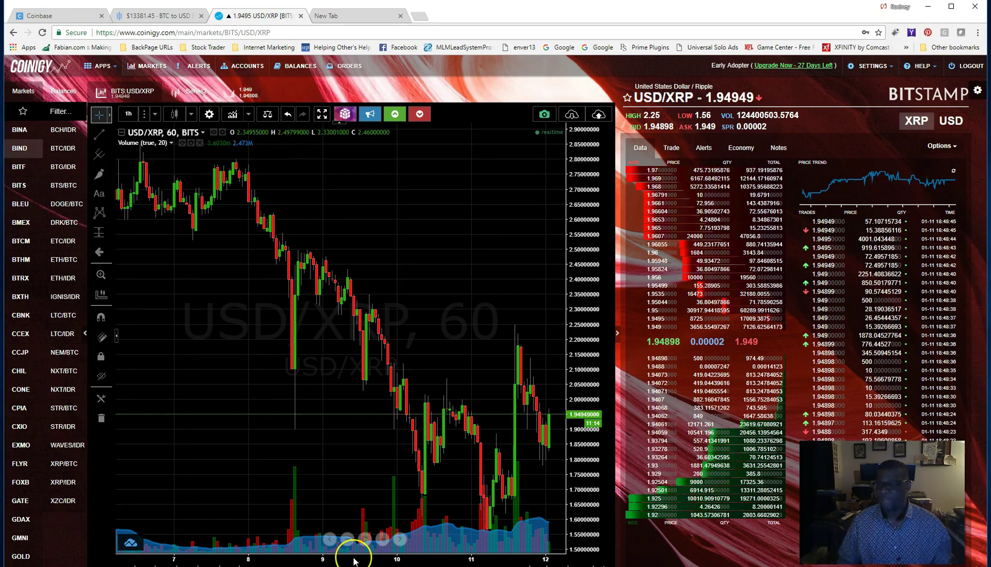
pyautogui.click(366, 542)
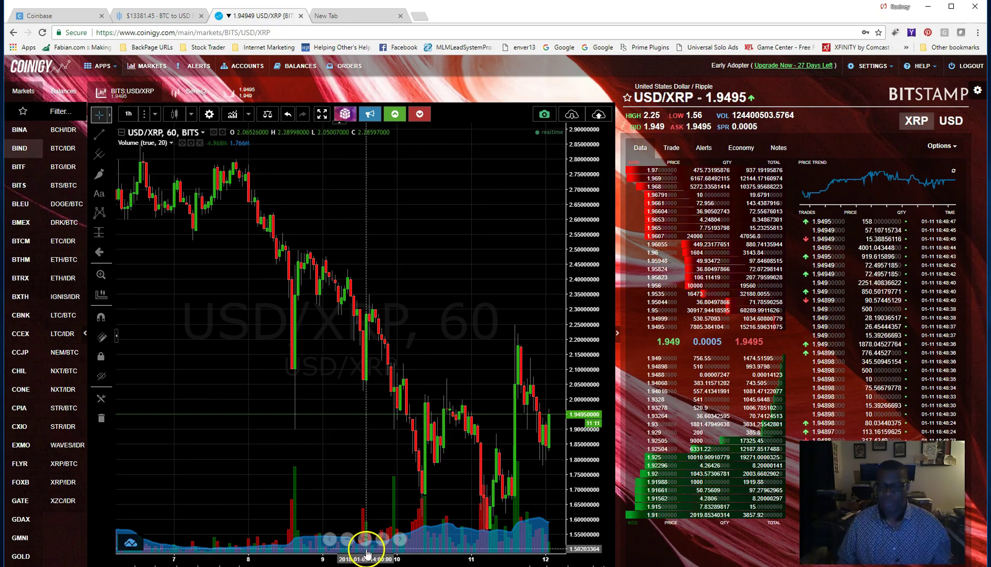